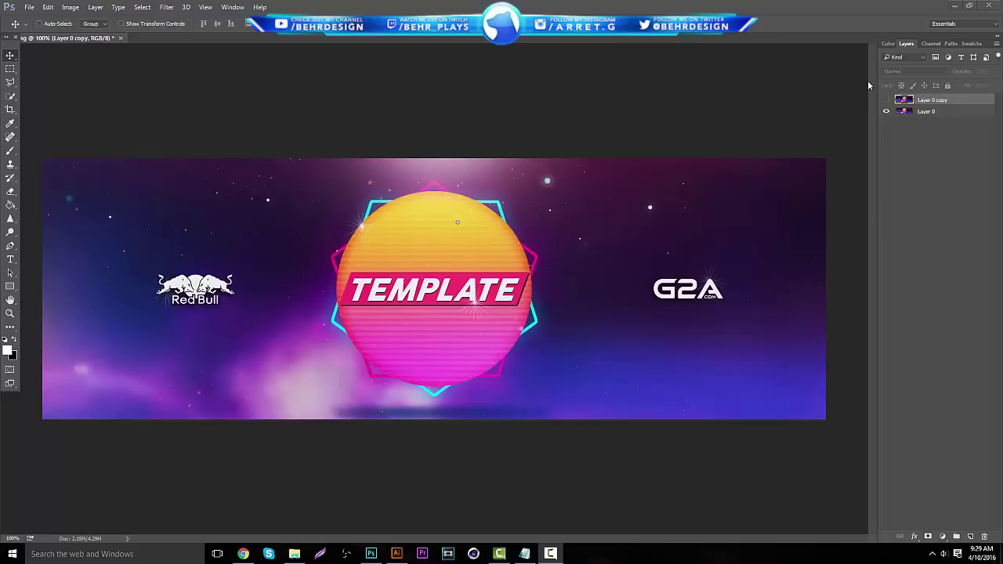
- Compare Layer 0 copy's glitch effect against the original, then delete Layer 0 copy
click(887, 101)
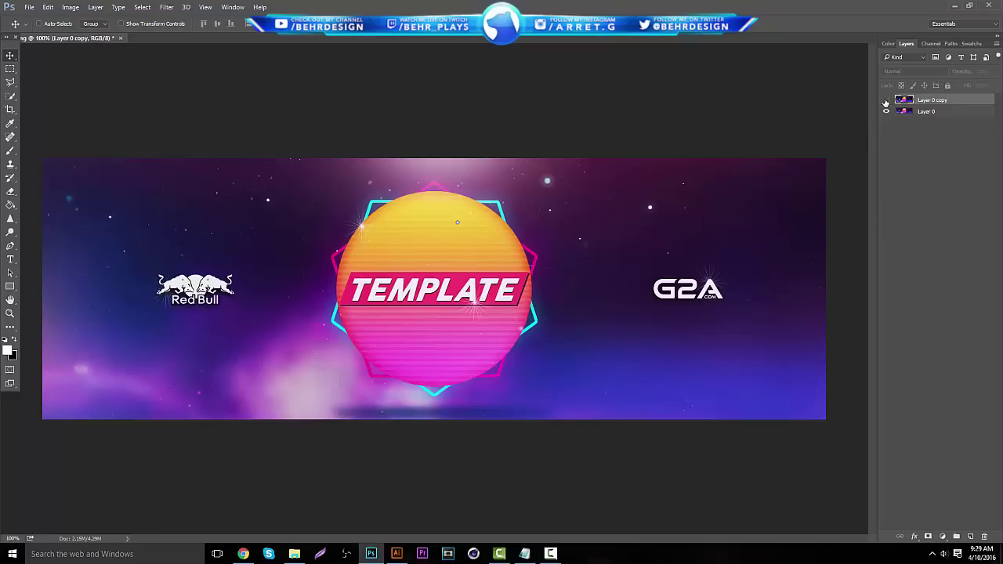
click(886, 100)
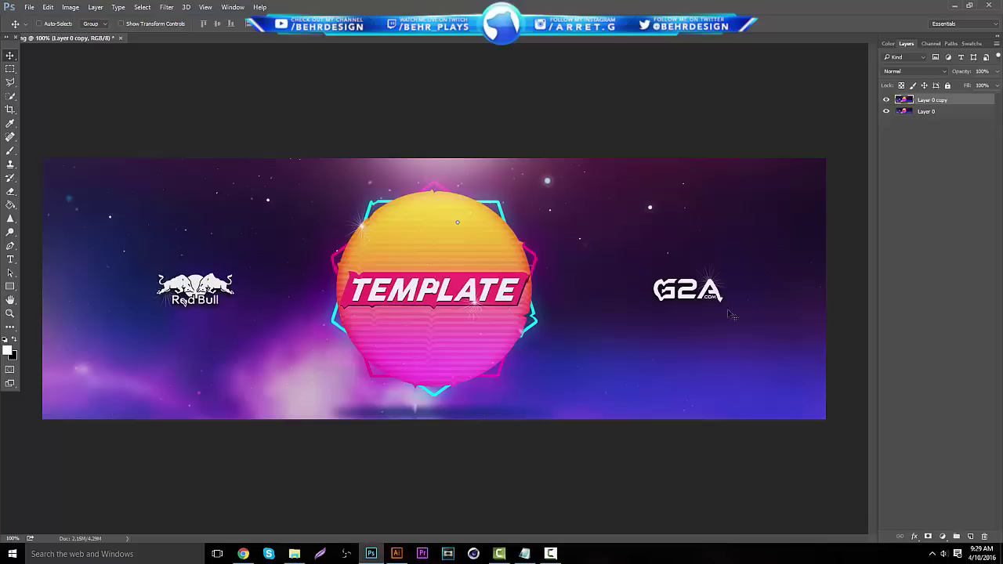
click(886, 99)
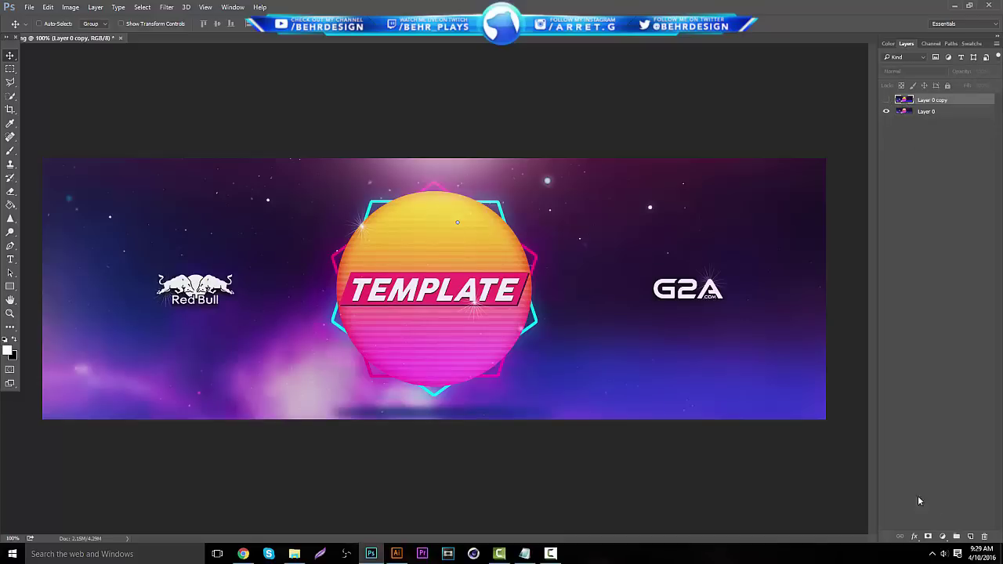
click(984, 537)
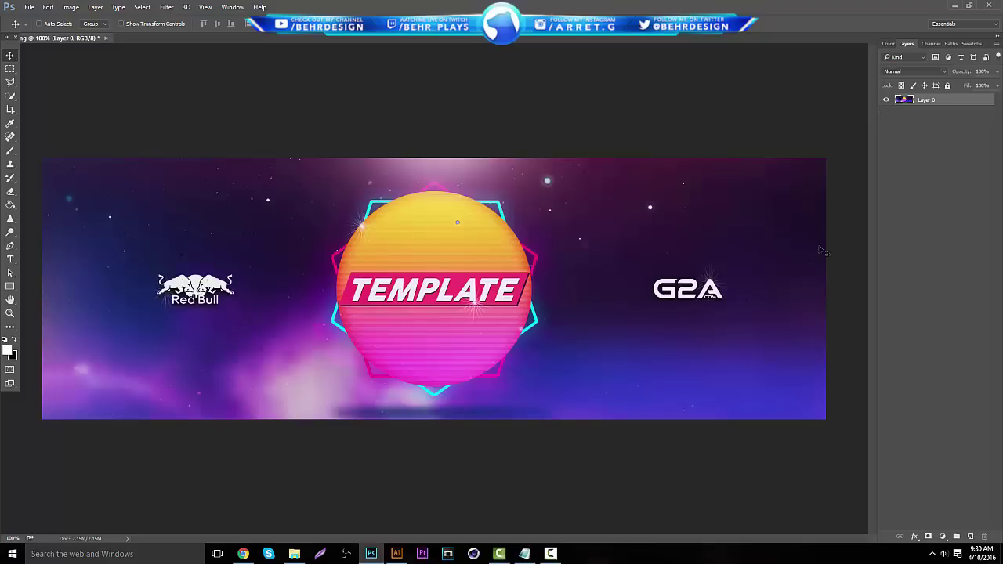
- Duplicate Layer 0 with Ctrl+J into a new Layer 0 copy and open the Filter menu
key(ctrl)
key(ctrl+j)
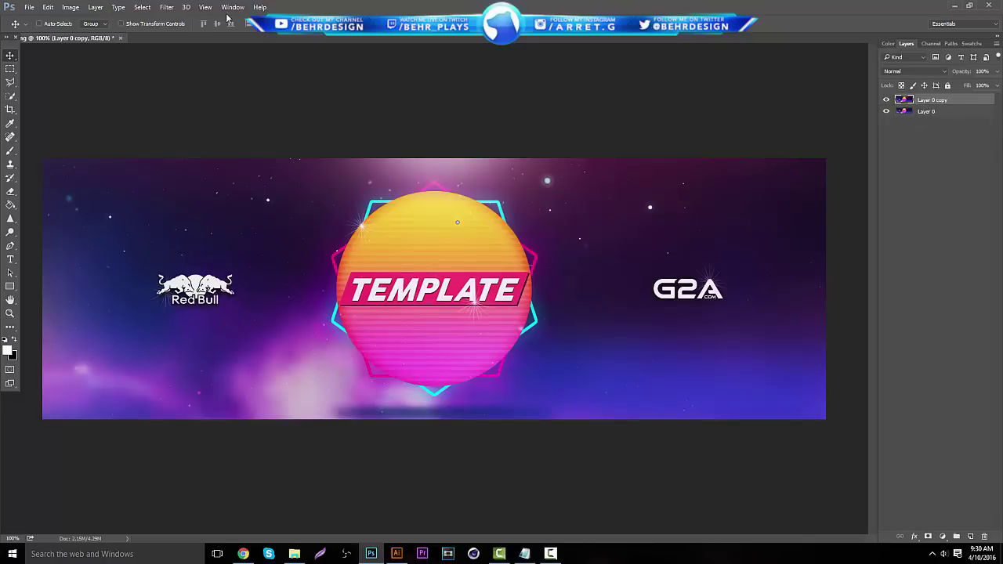
click(177, 10)
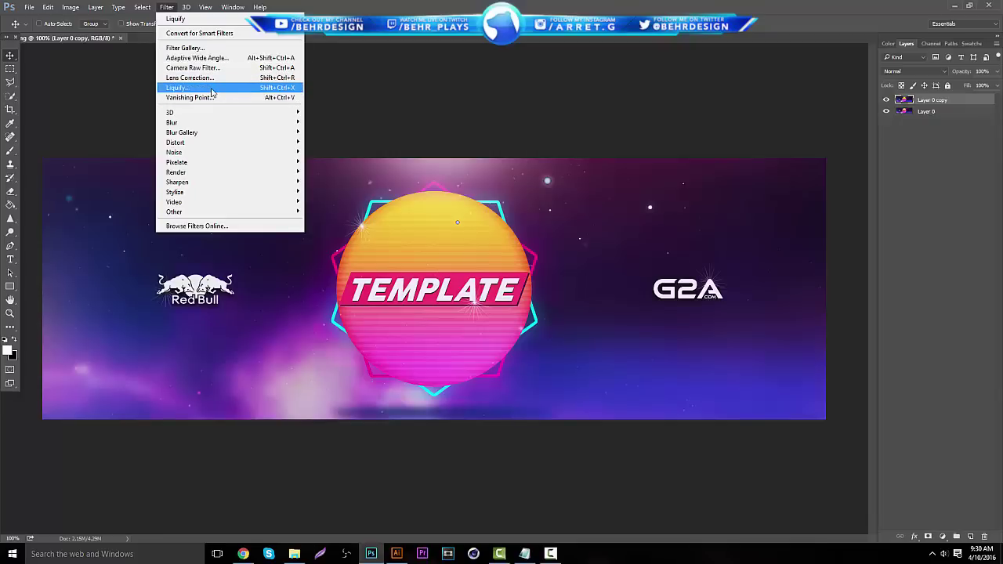
- Open Liquify on Layer 0 copy with a very small warp brush at pressure 91
click(211, 88)
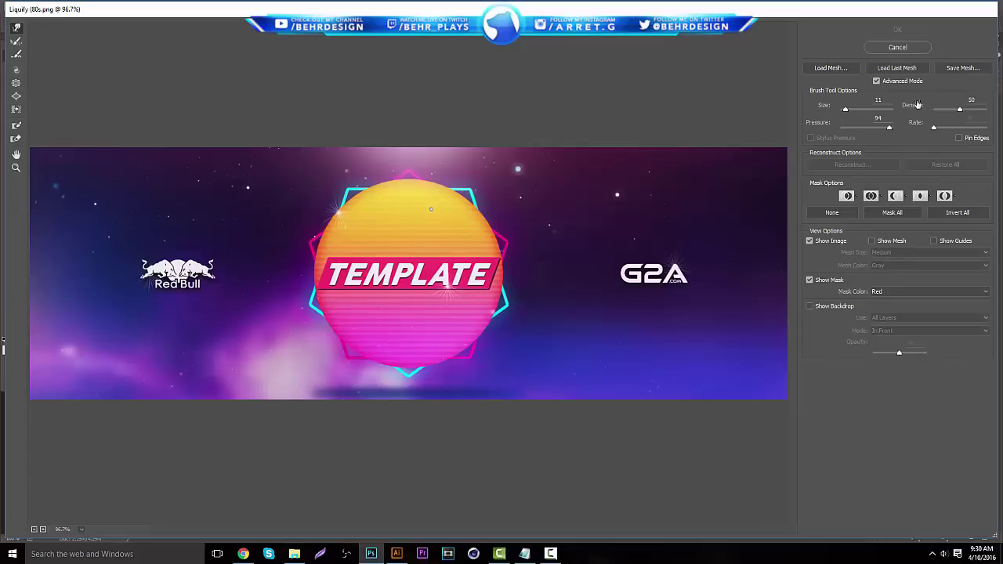
mouse_move(888, 127)
mouse_down()
mouse_move(876, 131)
mouse_move(890, 137)
mouse_up()
drag(846, 111, 851, 115)
drag(842, 111, 844, 115)
- Set the Liquify brush size to 15, then reset a test warp across G2A
click(851, 104)
text(15)
drag(466, 268, 767, 272)
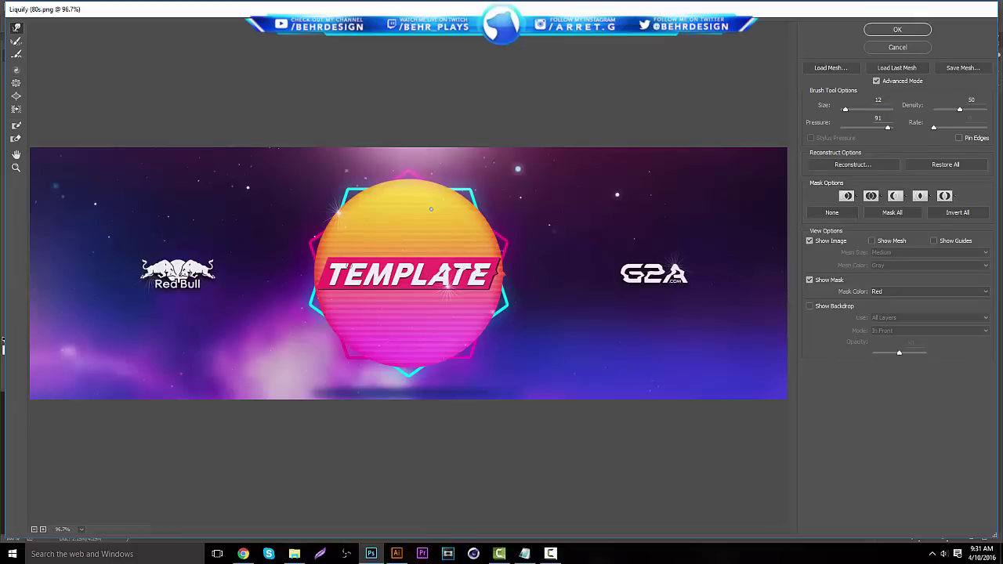
key(alt)
alt+click(897, 47)
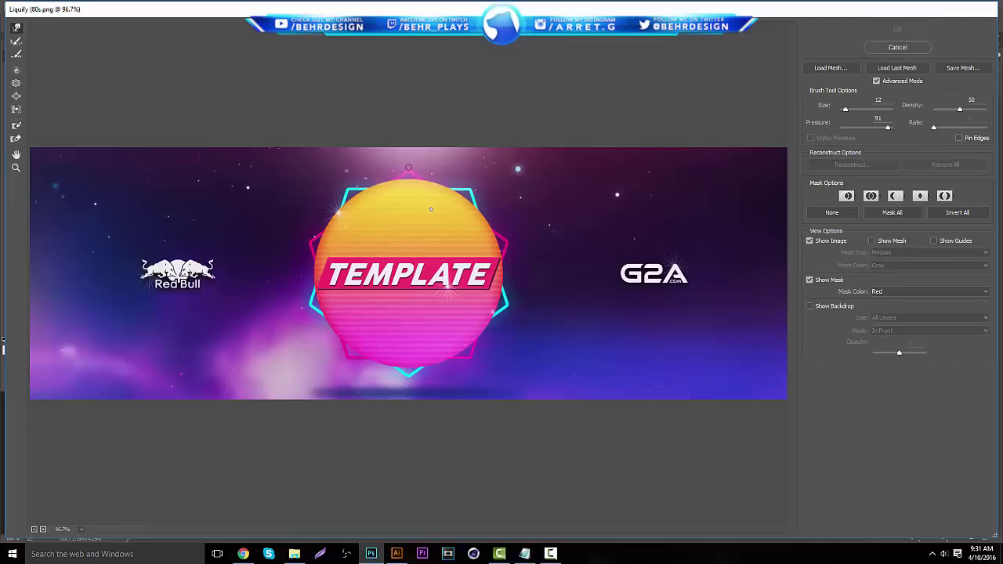
- Push the sun's top edge down, smear TEMPLATE's EMP rightward, and drip G2A's G
drag(408, 167, 407, 198)
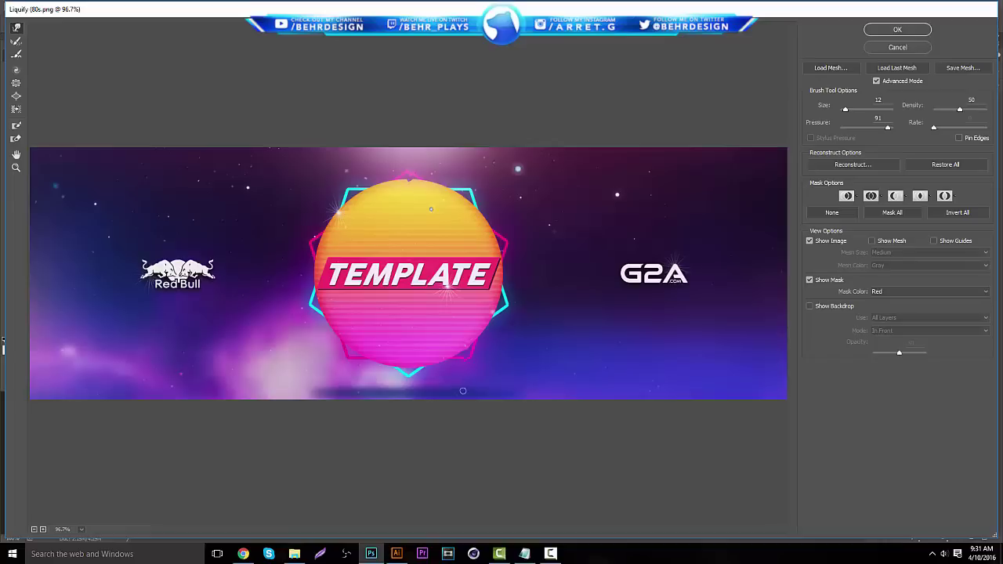
drag(338, 271, 435, 283)
drag(638, 264, 633, 291)
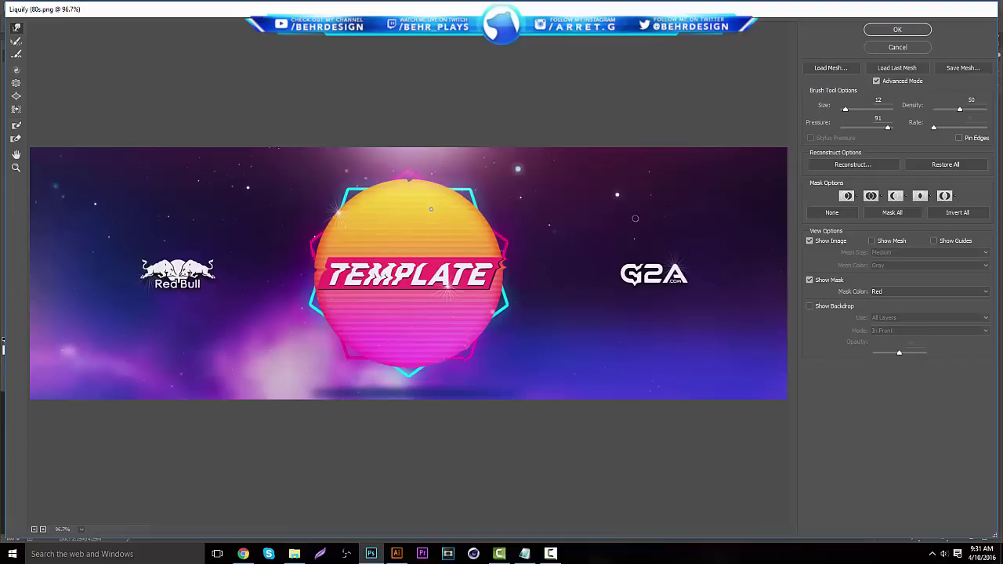
- Warp the Red Bull B, two sky stars and TEMPLATE's lower right into downward drips
key(alt)
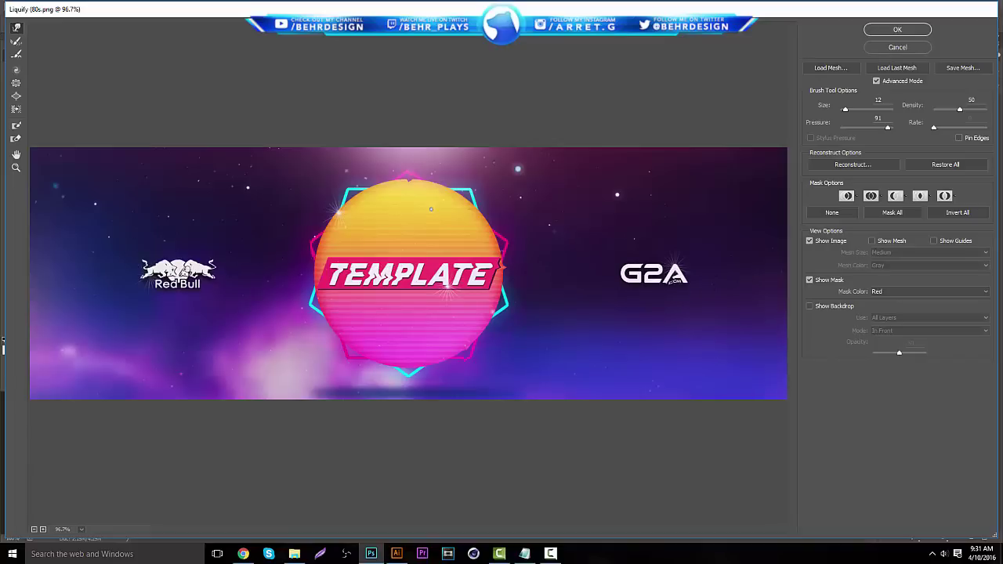
drag(188, 273, 180, 310)
drag(518, 168, 512, 237)
drag(617, 194, 617, 215)
mouse_move(440, 300)
mouse_down()
mouse_move(467, 293)
mouse_move(502, 285)
mouse_up()
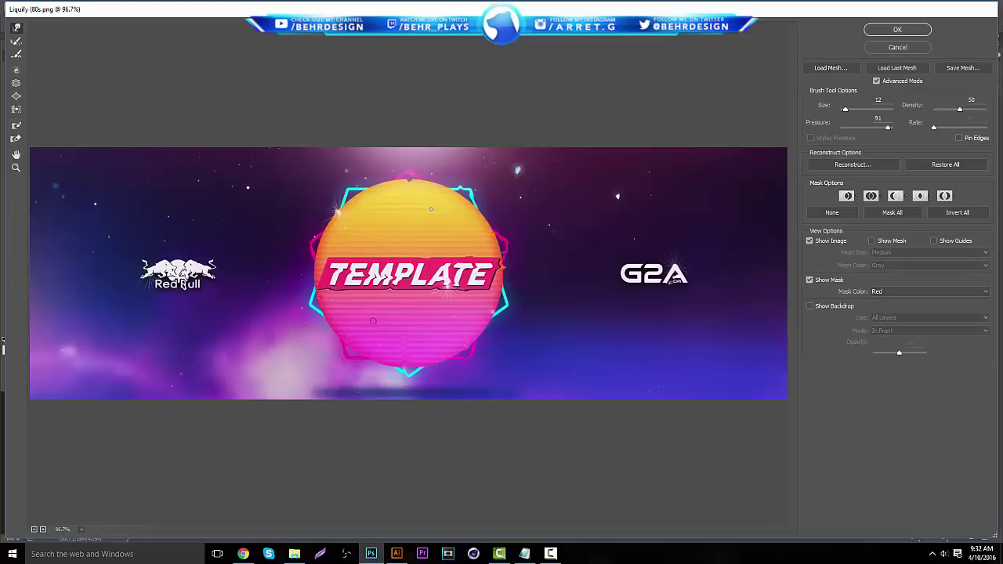
- Apply the Liquify warps and compare the melted copy with the original banner
click(897, 29)
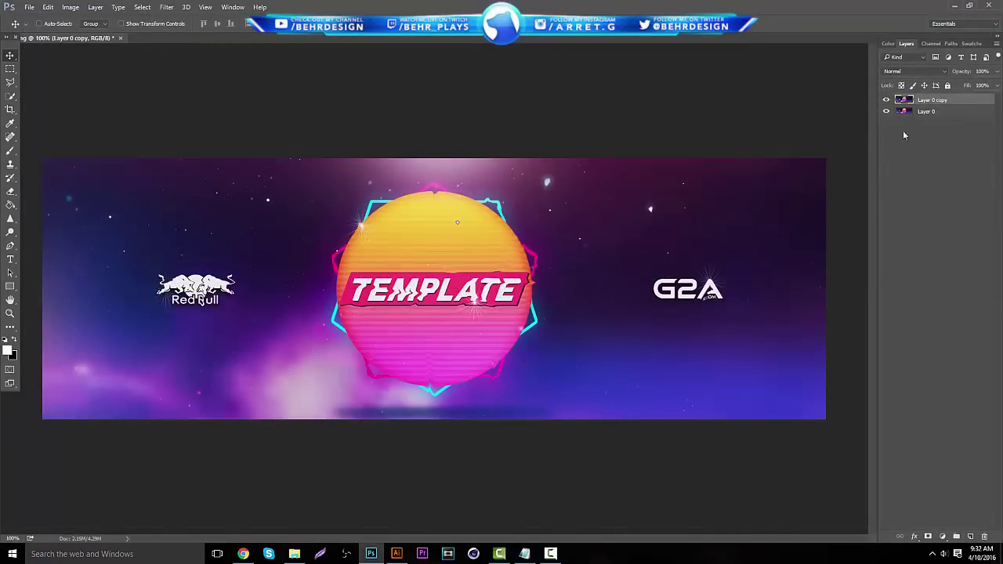
click(887, 100)
click(888, 101)
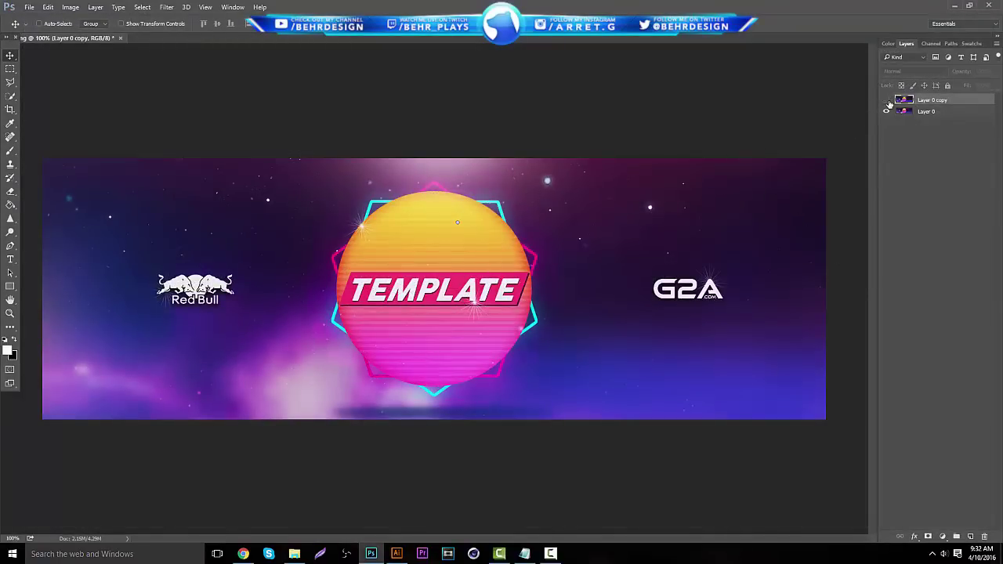
click(887, 101)
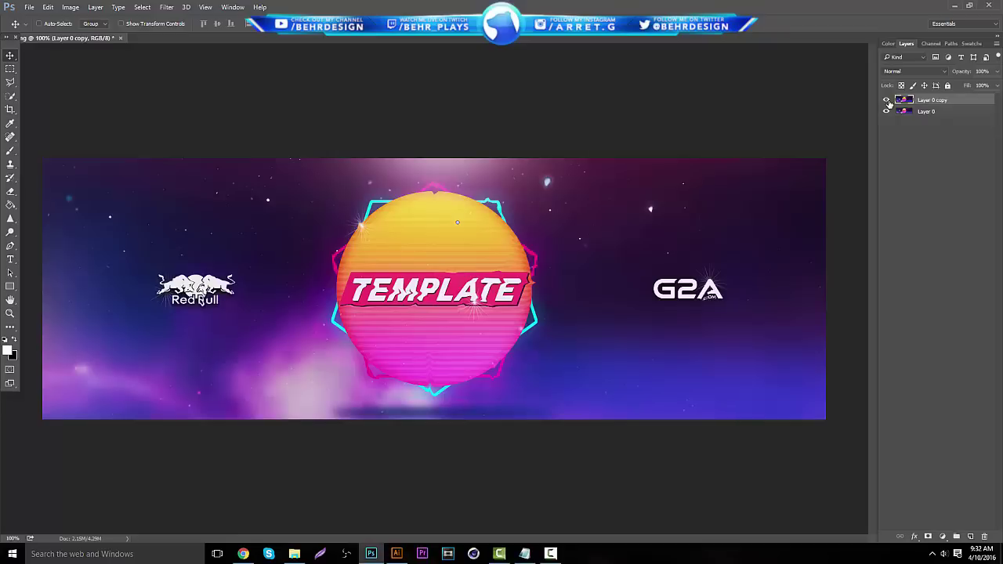
- Erase the melted TEMPLATE area with a marquee selection, then undo to restore it
click(10, 69)
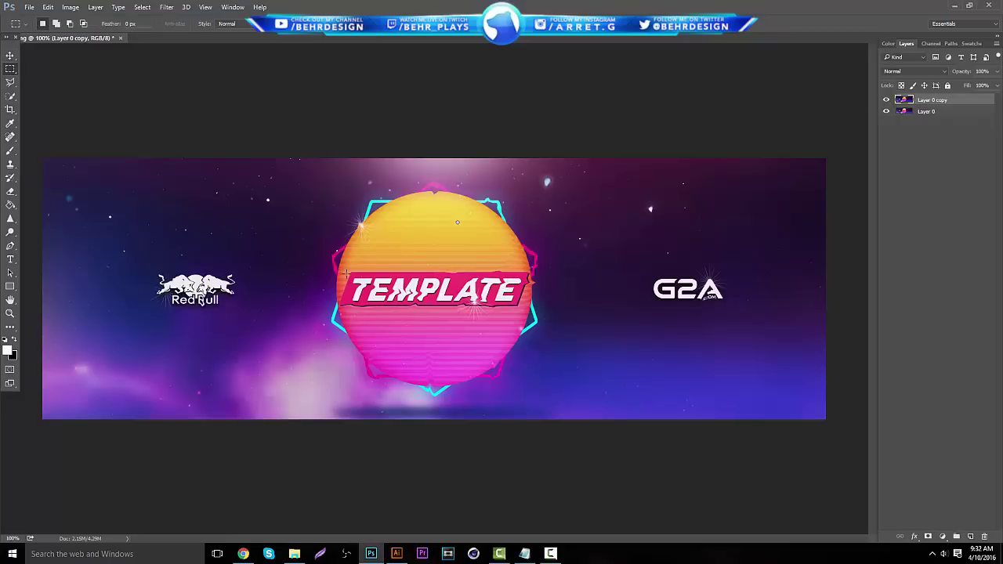
drag(331, 271, 583, 309)
key(Delete)
key(ctrl+d)
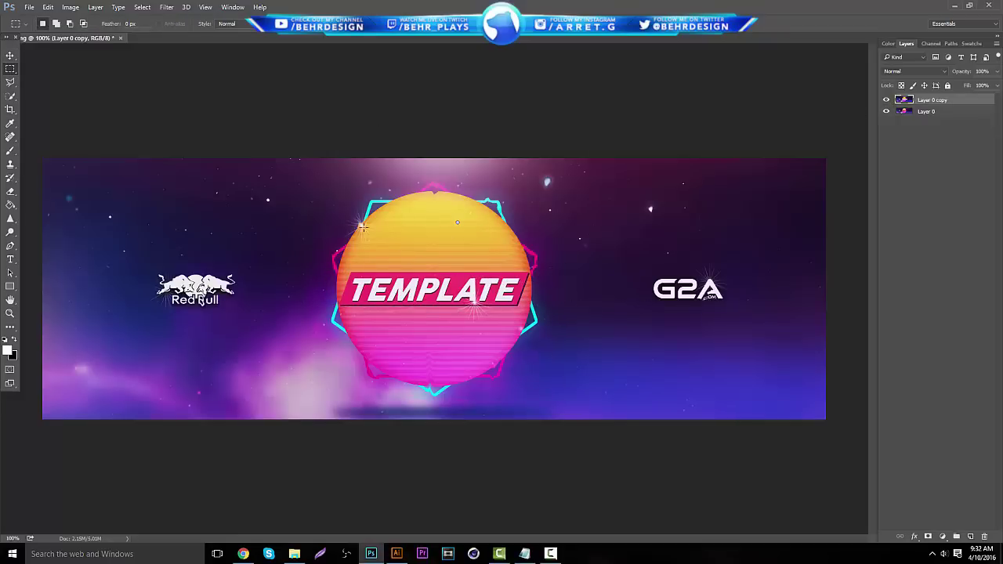
key(ctrl+alt+z)
key(ctrl+alt+z)
key(ctrl+alt+z)
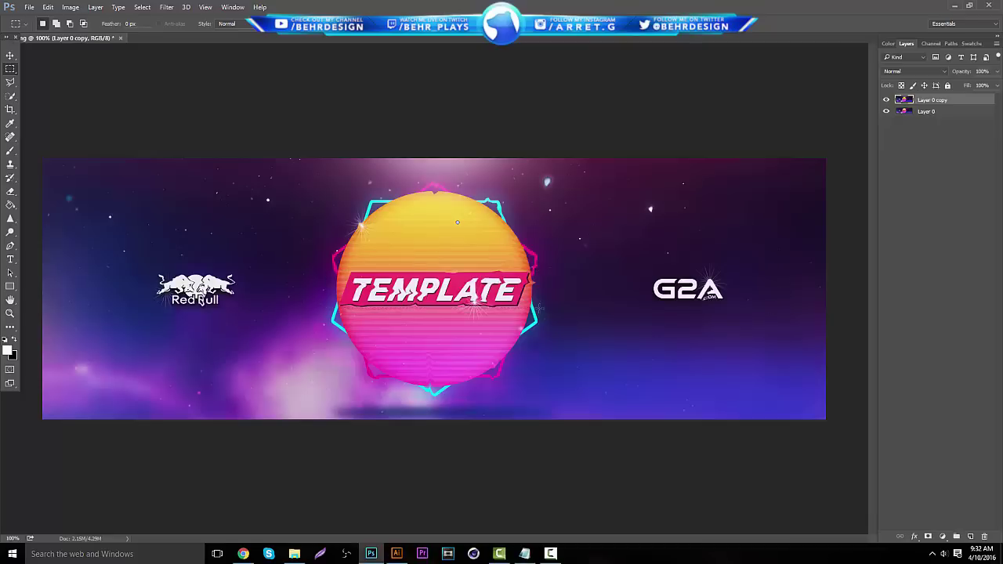
drag(579, 293, 530, 281)
click(519, 283)
click(409, 292)
drag(161, 305, 228, 301)
click(229, 302)
- Merge the visible layers with Ctrl+Shift+E and duplicate the merged banner layer
click(885, 111)
click(885, 110)
key(ctrl+j)
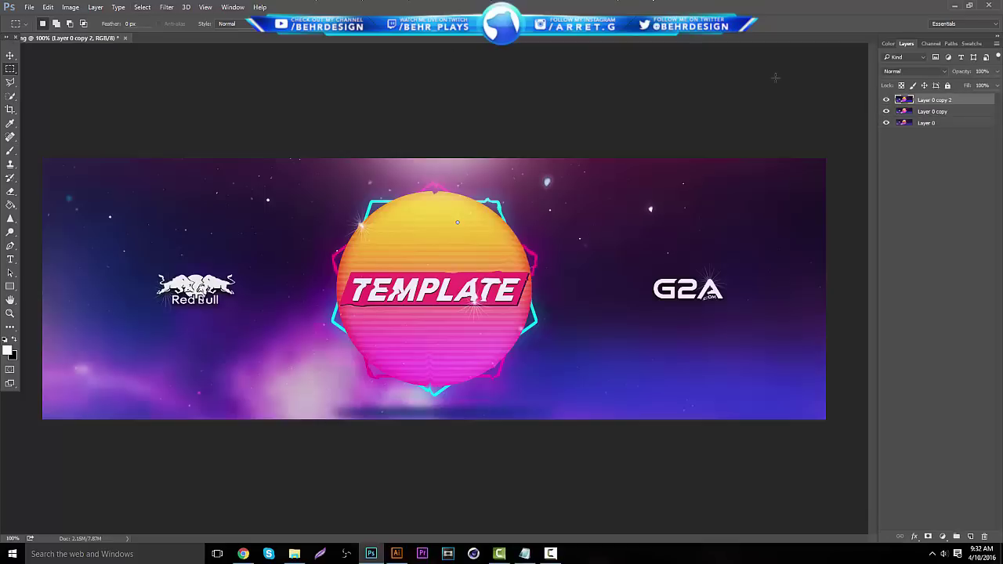
key(ctrl+shift+e)
key(ctrl+j)
- Navigate to Filter > Noise > Dust & Scratches for Layer 0 copy 3
click(166, 7)
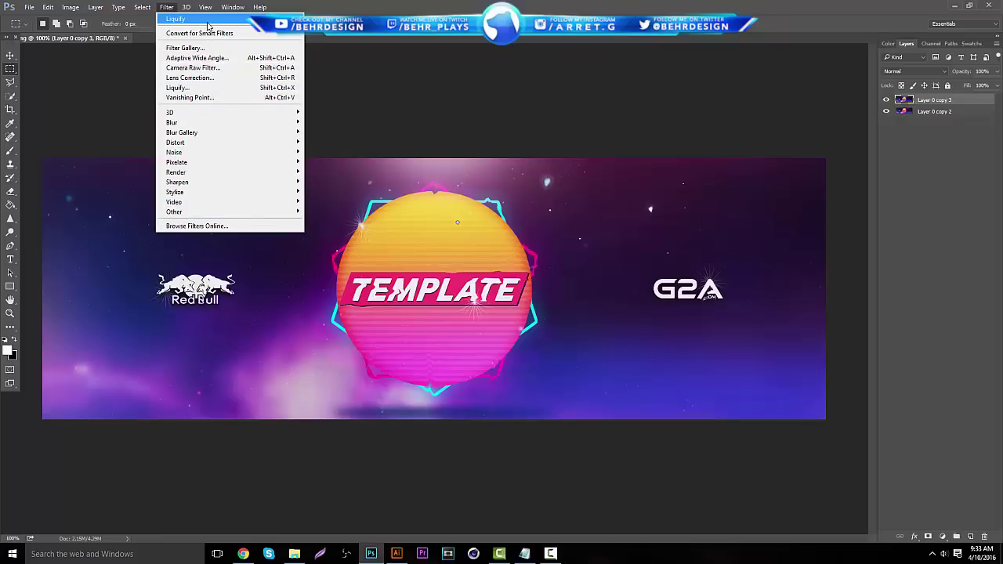
mouse_move(225, 210)
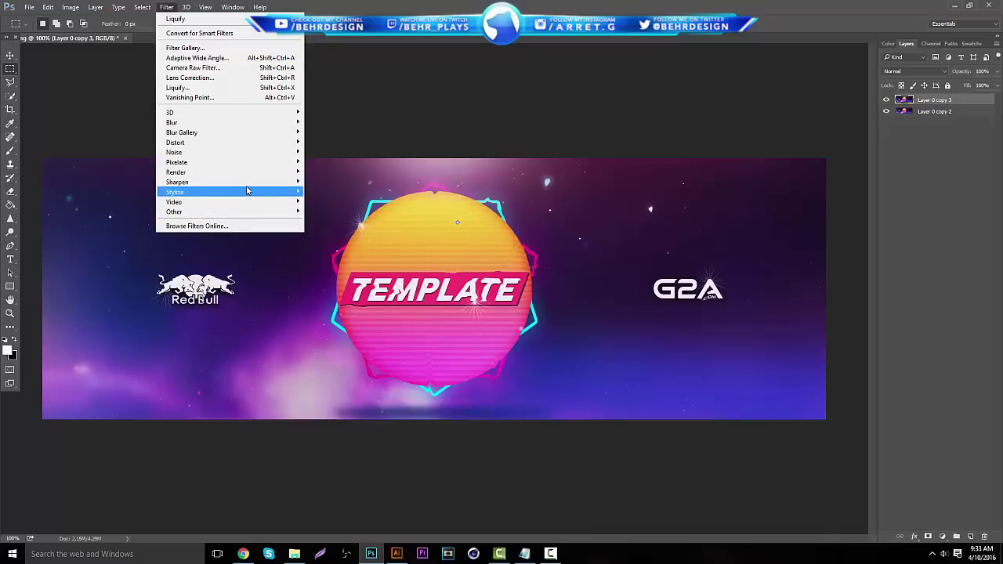
mouse_move(250, 186)
mouse_move(261, 163)
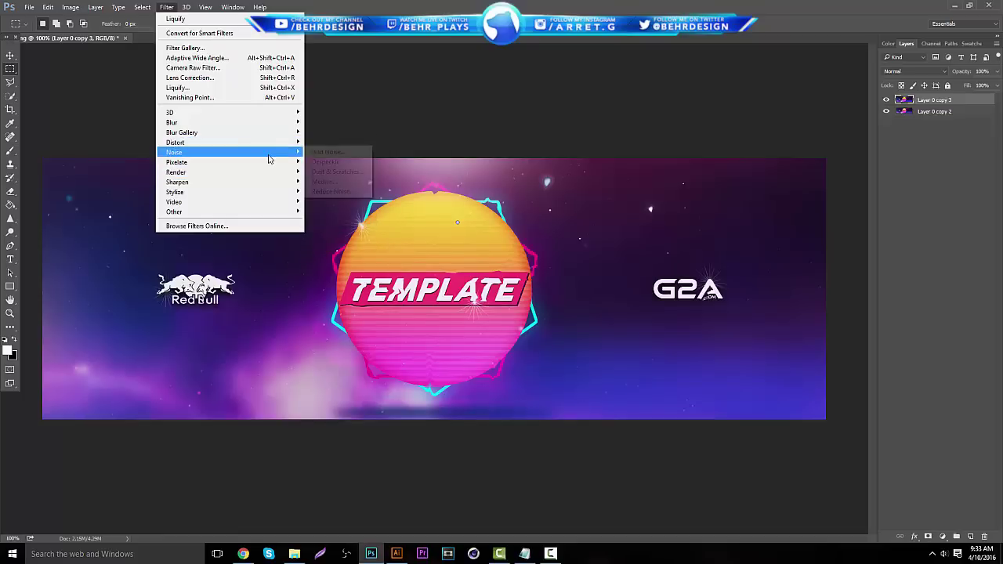
- Apply Dust & Scratches with radius 1 and threshold 0
click(343, 172)
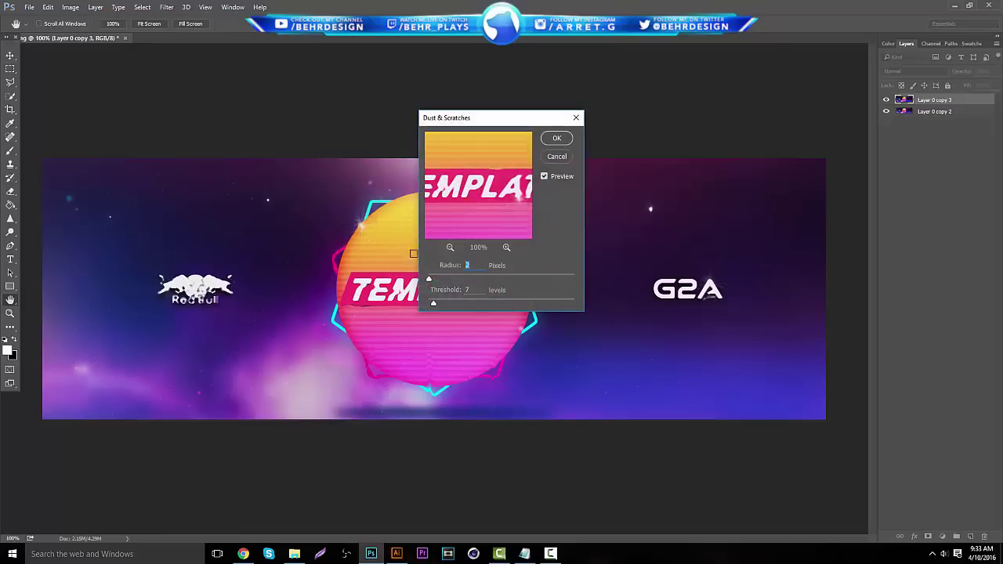
drag(433, 304, 428, 281)
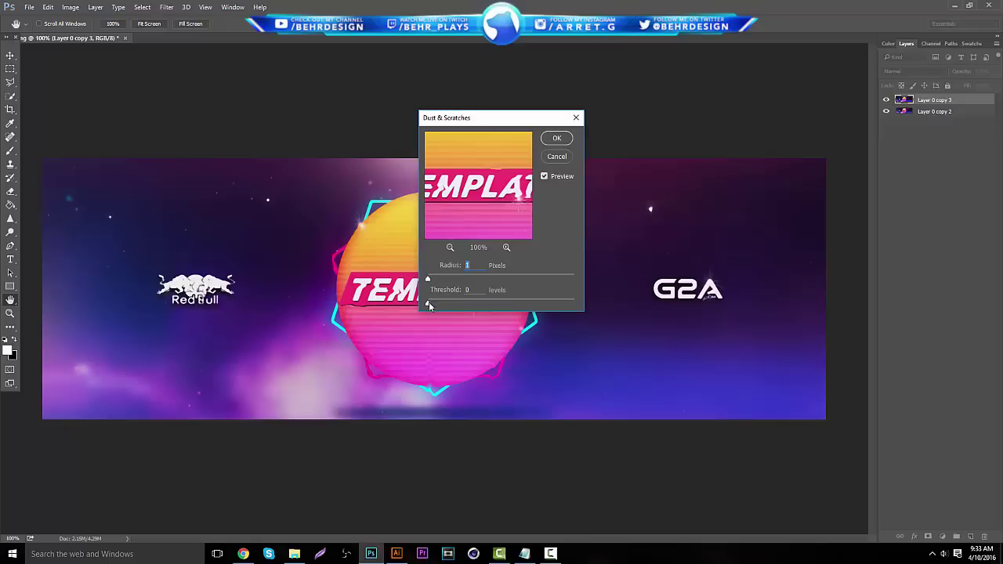
click(556, 139)
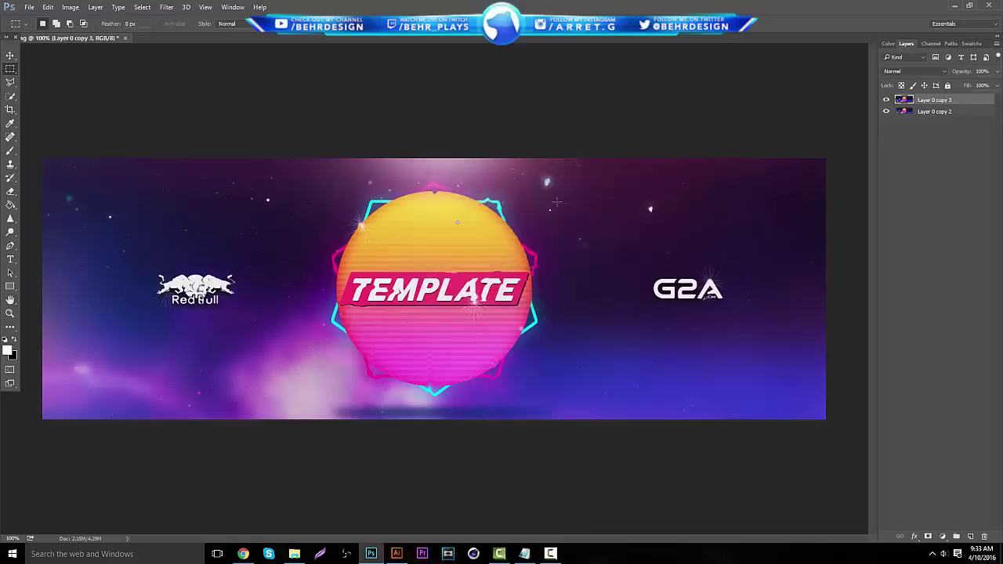
- Draw and clear several marquee selections across the banner canvas
drag(105, 129, 248, 279)
click(304, 257)
drag(310, 228, 430, 387)
mouse_move(612, 283)
mouse_down()
mouse_move(455, 183)
mouse_move(438, 157)
mouse_up()
click(439, 156)
drag(625, 232, 711, 365)
click(711, 365)
drag(526, 416, 307, 341)
click(307, 341)
- Select Layer 0 copy 2 with Layer 0 copy 3 and merge them with Ctrl+E
shift+click(916, 112)
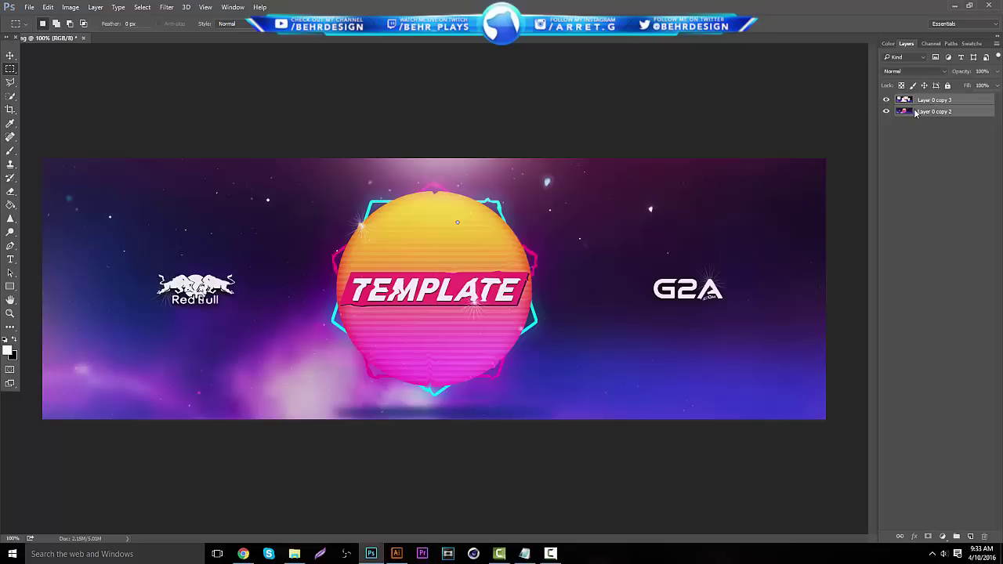
key(ctrl+e)
click(551, 554)
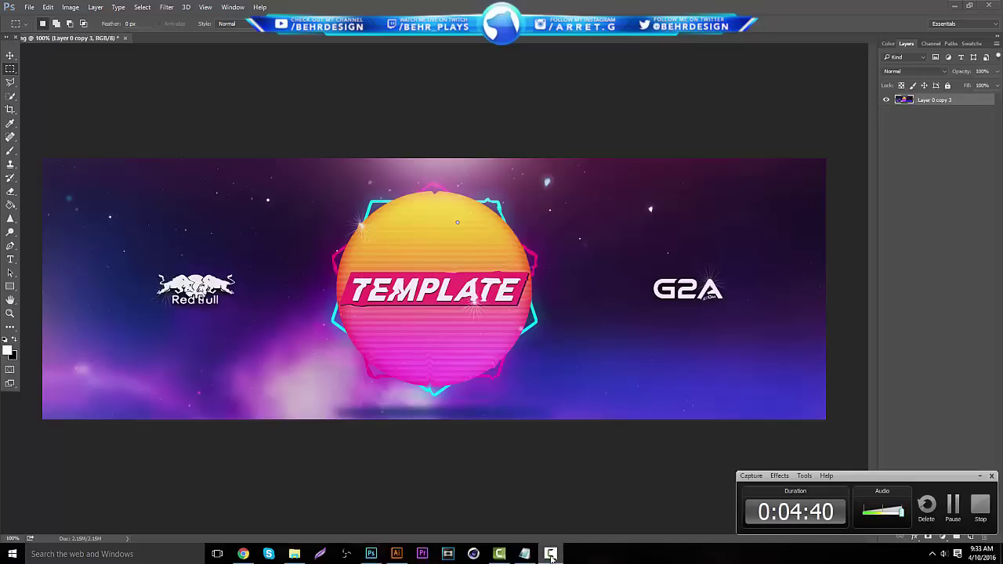
click(551, 554)
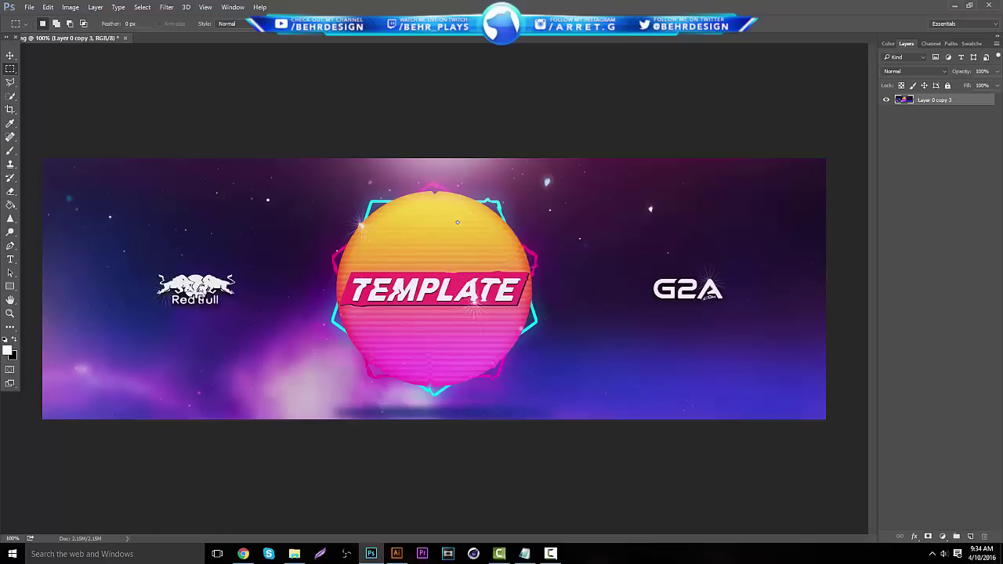
click(550, 554)
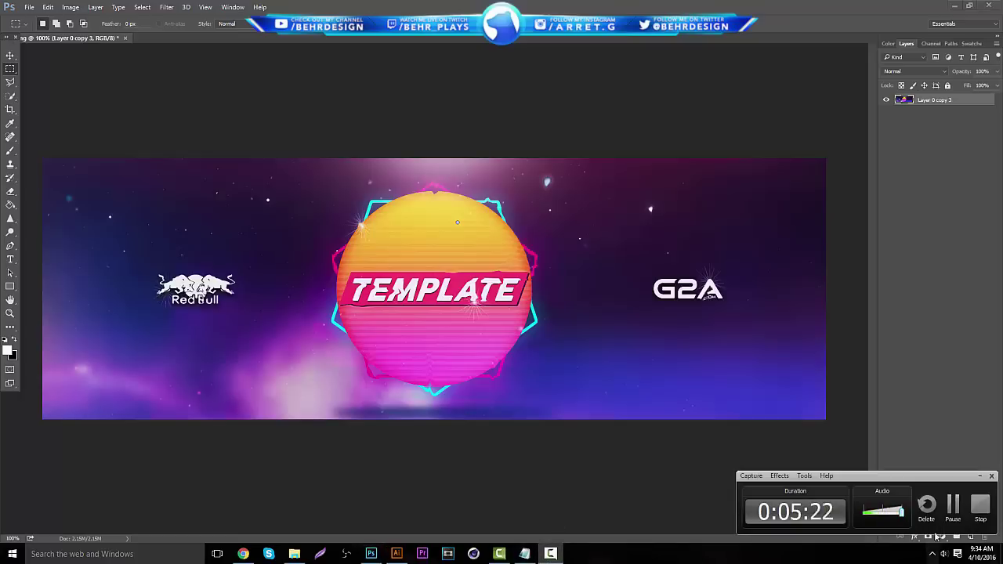